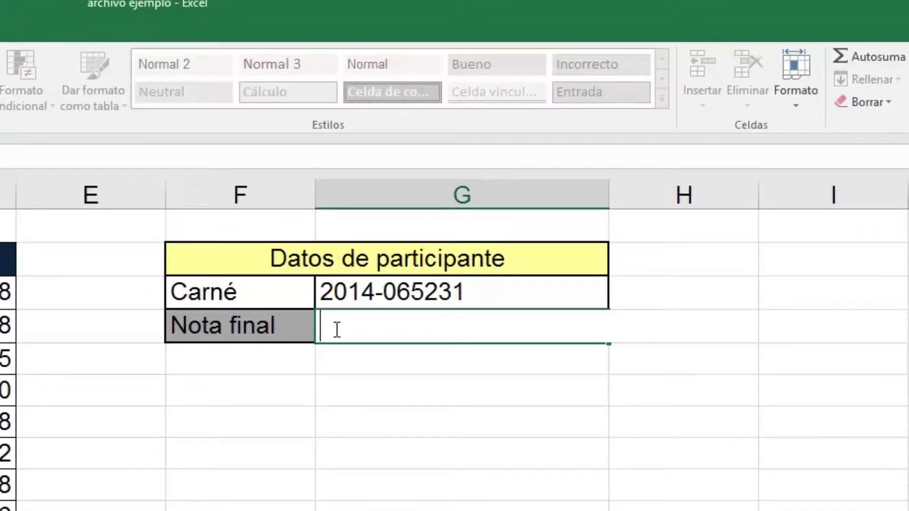
Begin the G4 formula as =BUSCARV( using the =bus autocomplete suggestion.
{"action": "type", "text": "="}
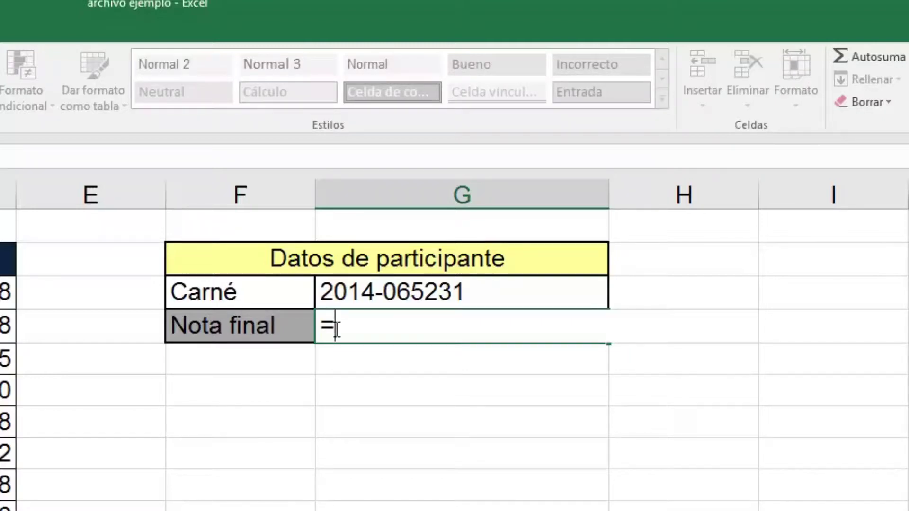
{"action": "type", "text": "b"}
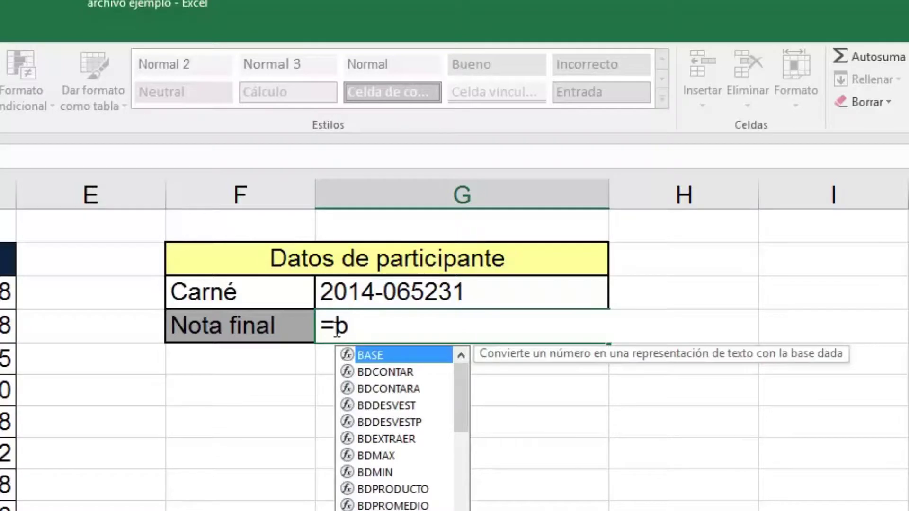
{"action": "type", "text": "us"}
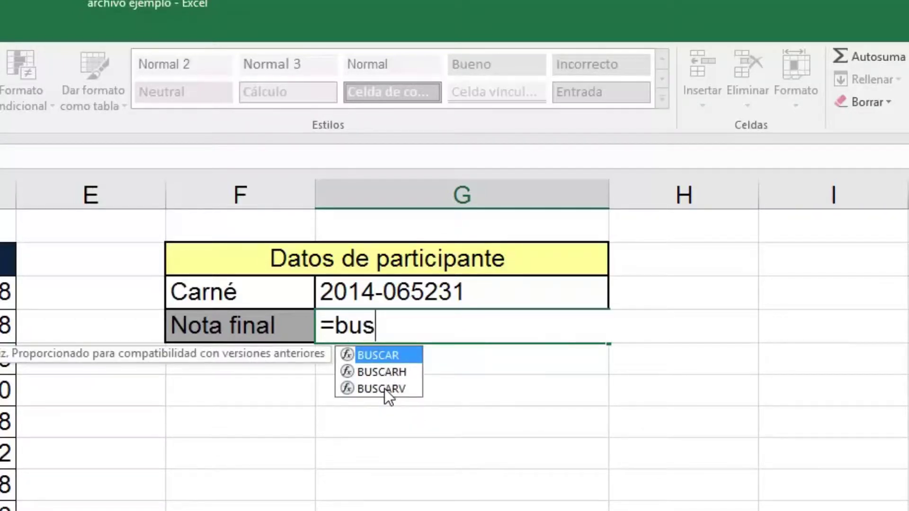
{"action": "double_click", "coordinate": [385, 388]}
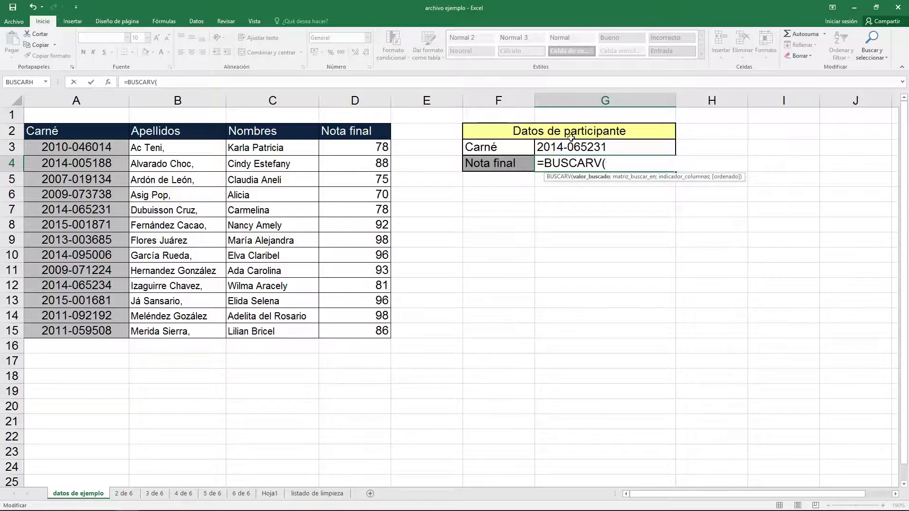
Enter G3 as the lookup value and A2:D15 as the table range, separated by semicolons.
{"action": "left_click", "coordinate": [561, 147]}
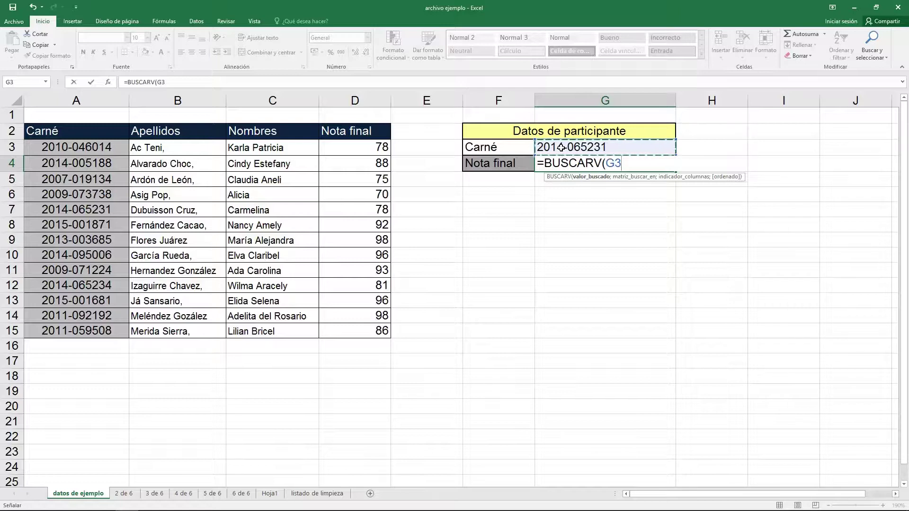
{"action": "type", "text": ";"}
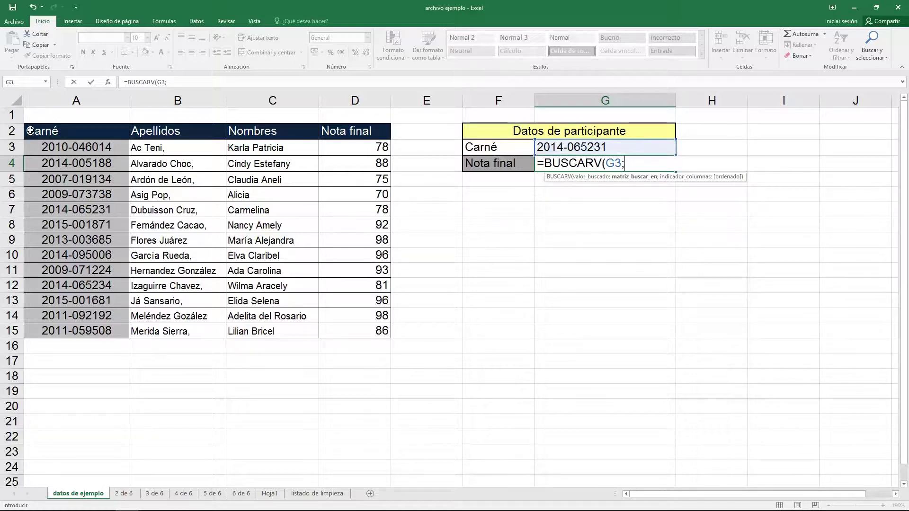
{"action": "mouse_move", "coordinate": [29, 131]}
{"action": "left_mouse_down"}
{"action": "mouse_move", "coordinate": [335, 223]}
{"action": "mouse_move", "coordinate": [350, 327]}
{"action": "left_mouse_up"}
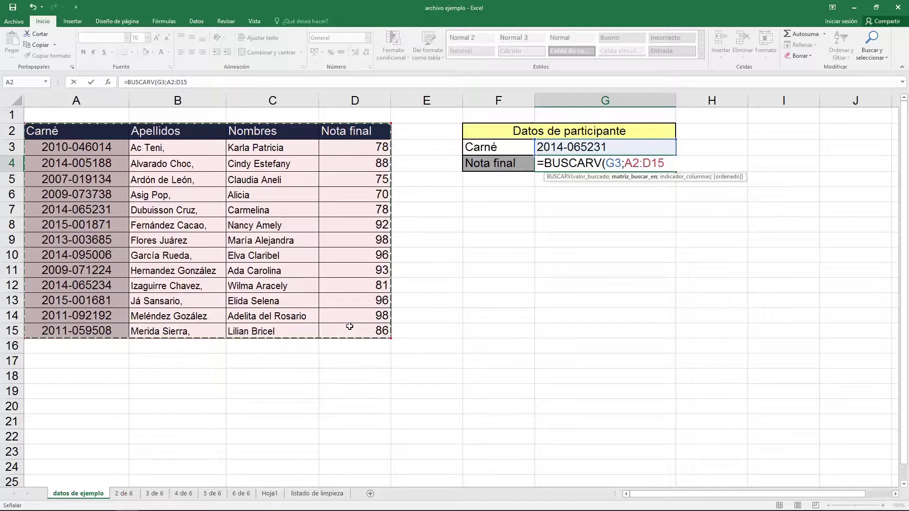
{"action": "type", "text": ";"}
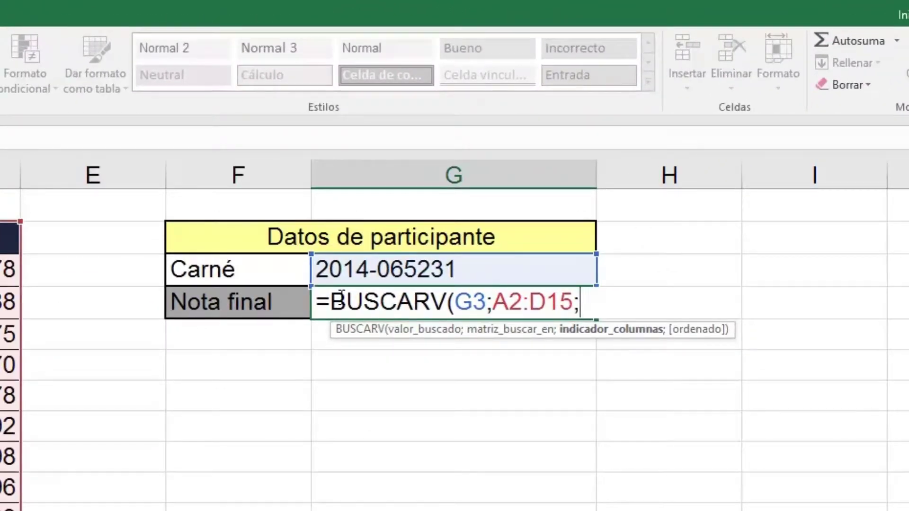
Complete the formula as =BUSCARV(G3;A2:D15;4;falso) so it returns 78.
{"action": "type", "text": "4;"}
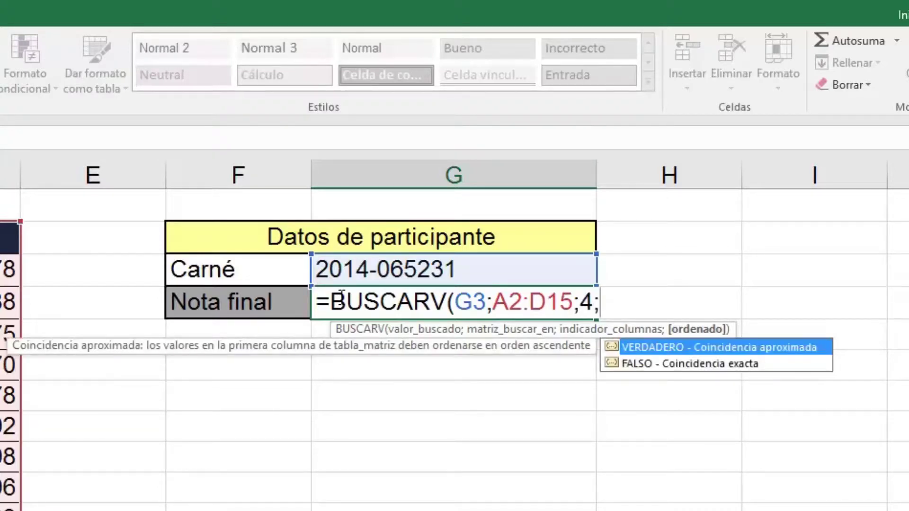
{"action": "type", "text": "falso"}
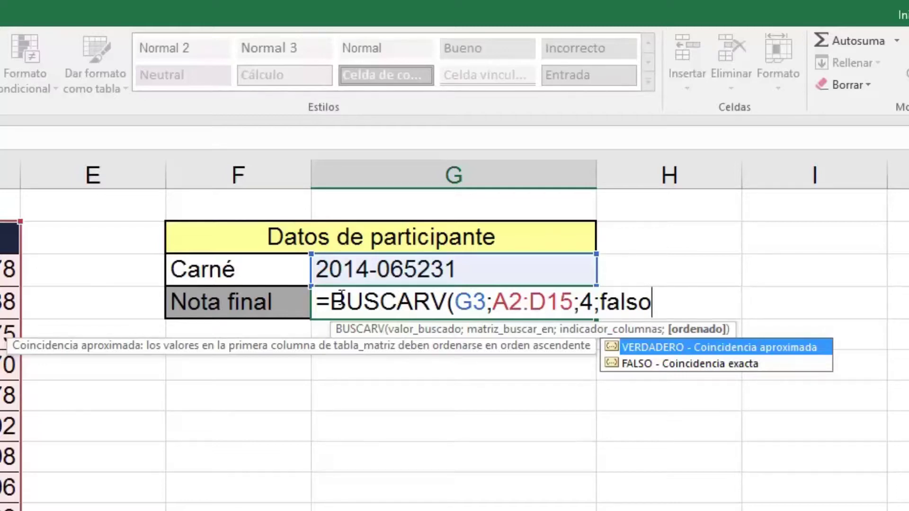
{"action": "type", "text": ")"}
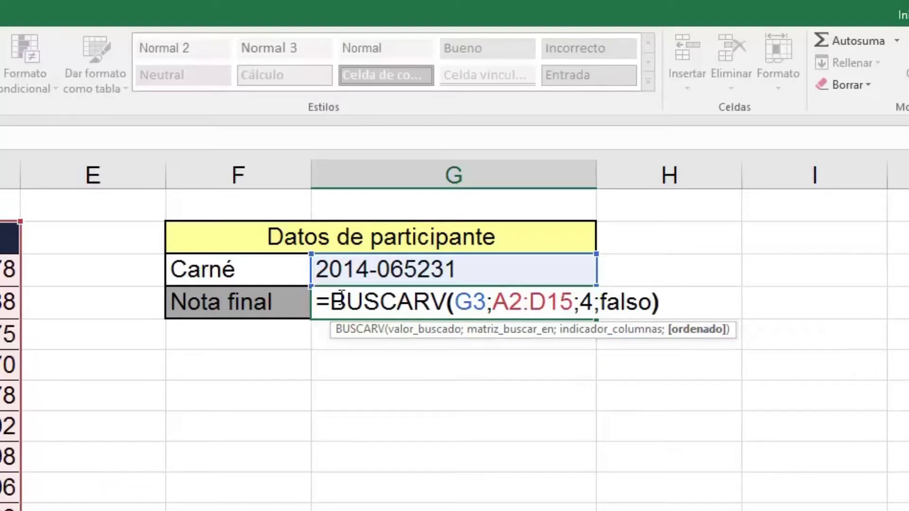
{"action": "key", "text": "Return"}
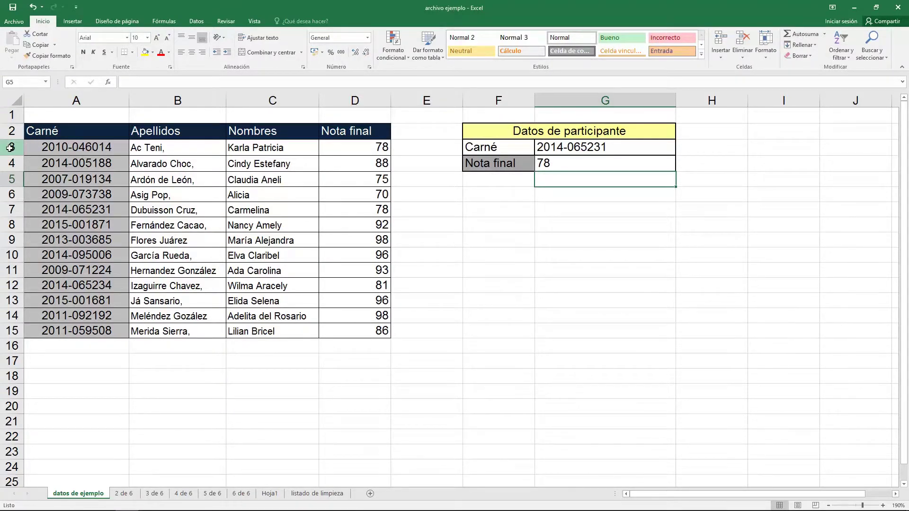
{"action": "left_click", "coordinate": [10, 147]}
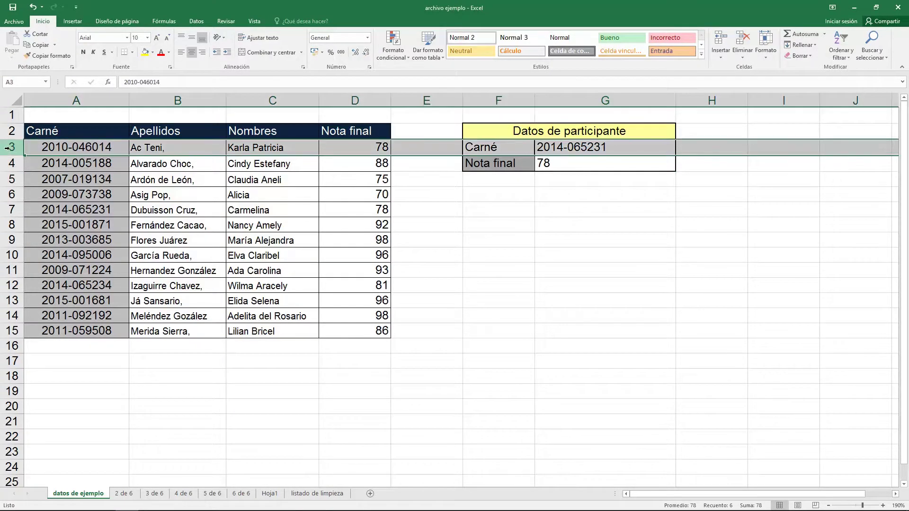
{"action": "left_click", "coordinate": [416, 199]}
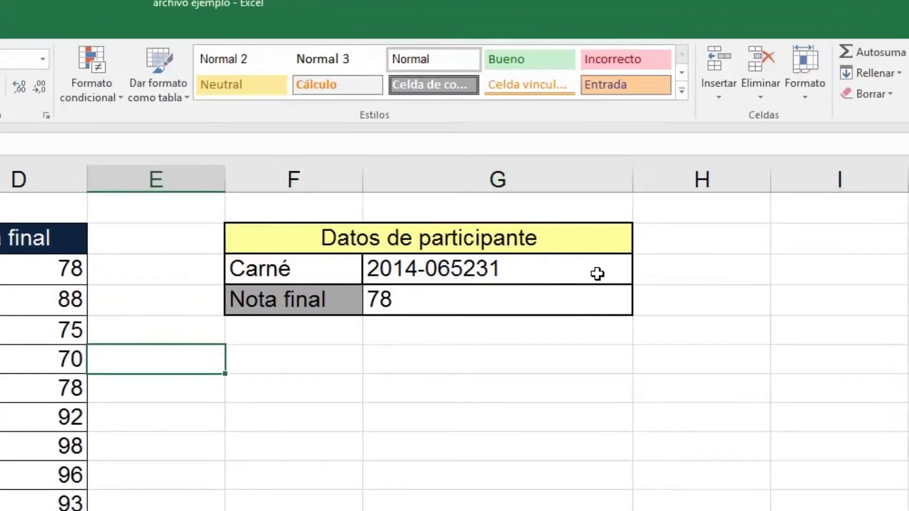
{"action": "left_click", "coordinate": [597, 274]}
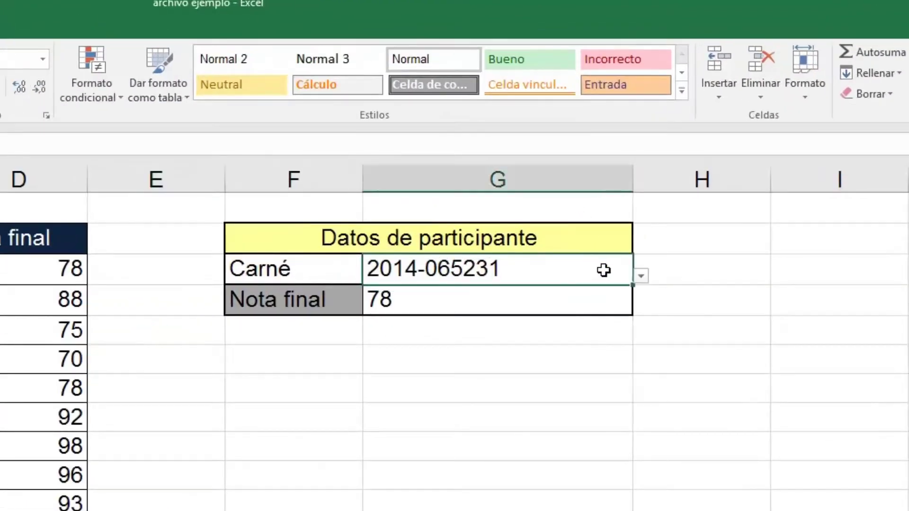
{"action": "left_click", "coordinate": [641, 277]}
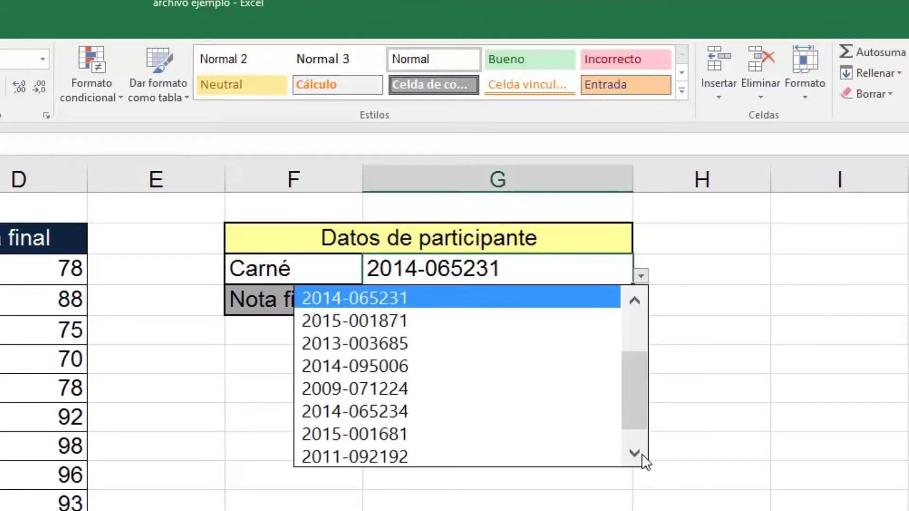
{"action": "left_click", "coordinate": [637, 455]}
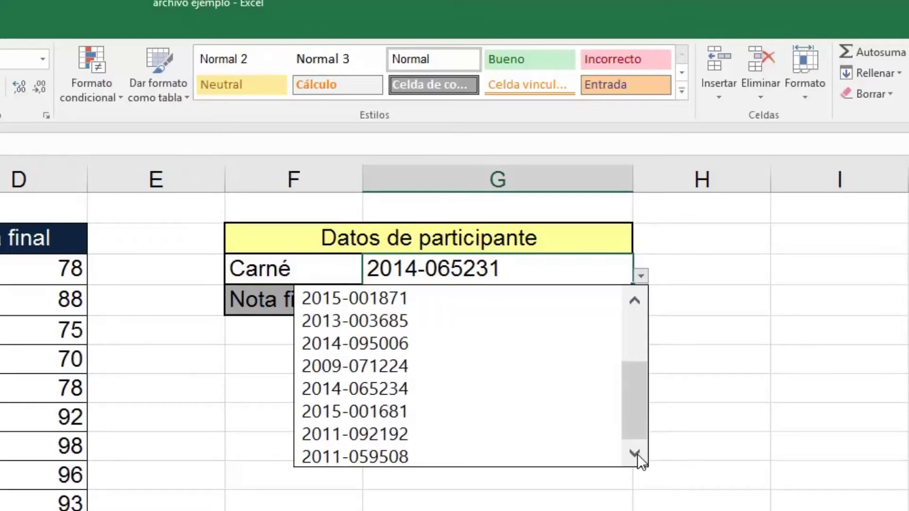
{"action": "left_click", "coordinate": [406, 453]}
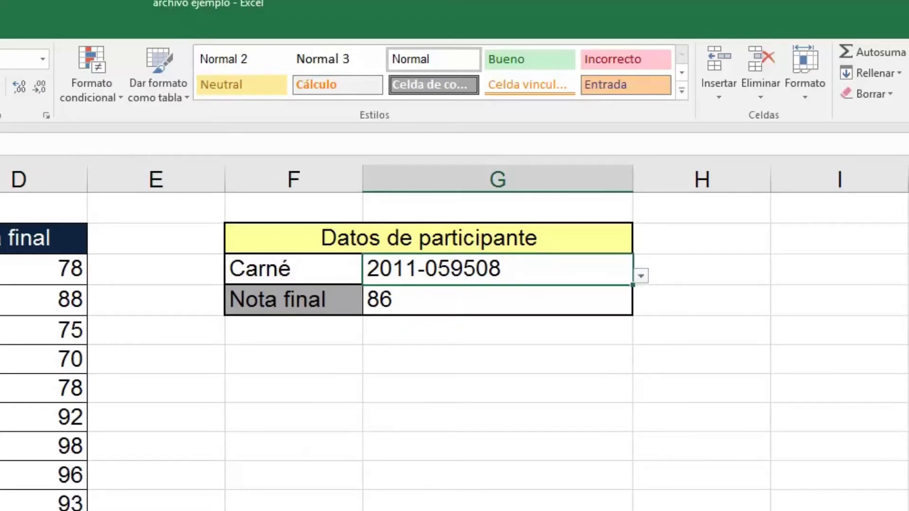
{"action": "left_click", "coordinate": [2, 208]}
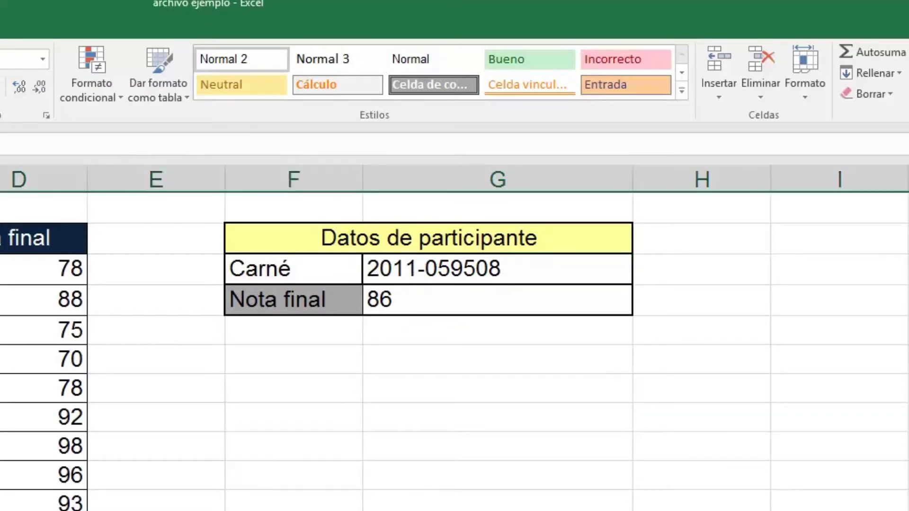